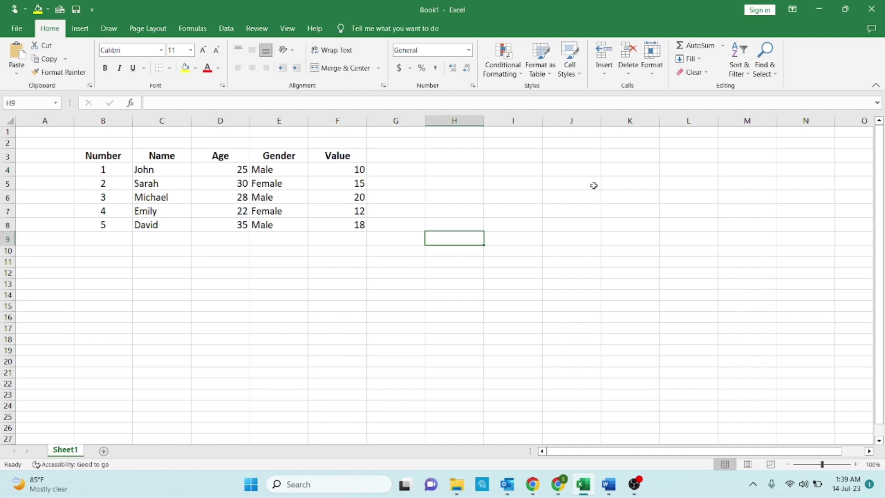
{"action": "left_click", "coordinate": [225, 197]}
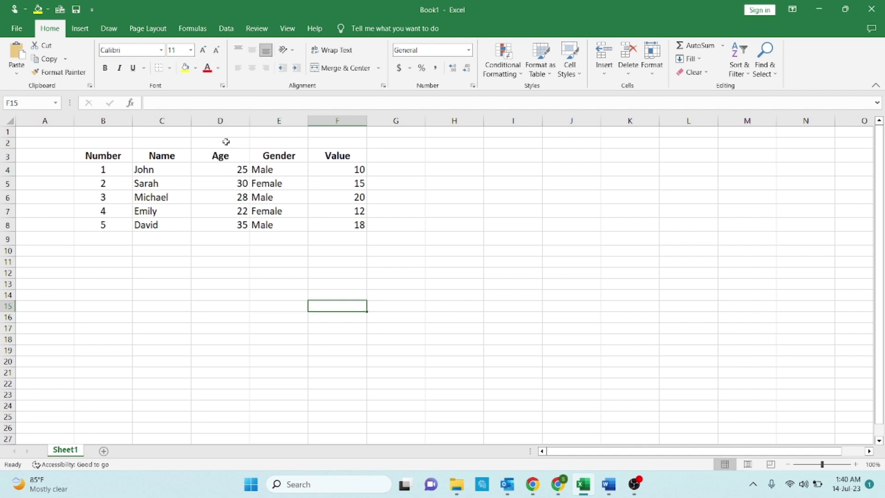
{"action": "left_click", "coordinate": [277, 120]}
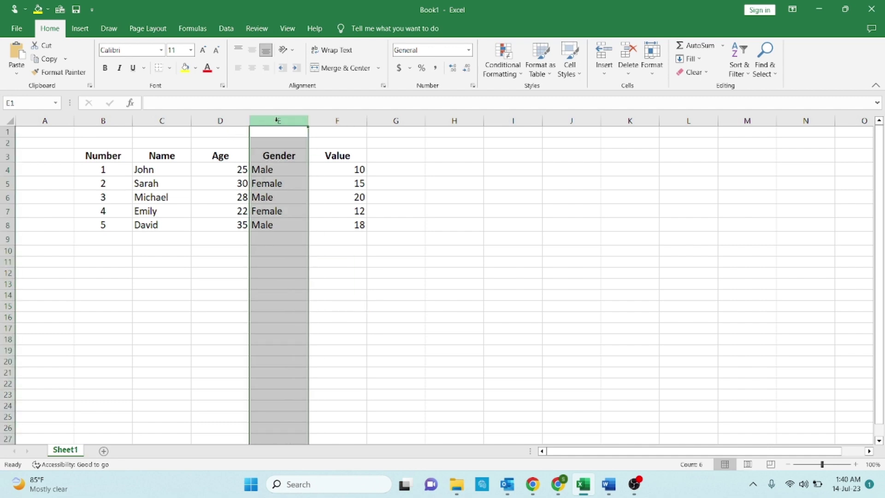
{"action": "left_click", "coordinate": [5, 155]}
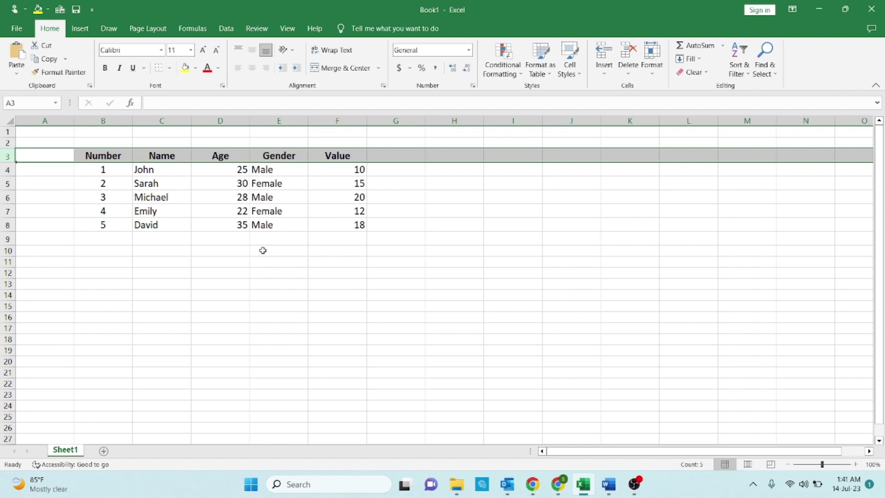
{"action": "left_click", "coordinate": [236, 216]}
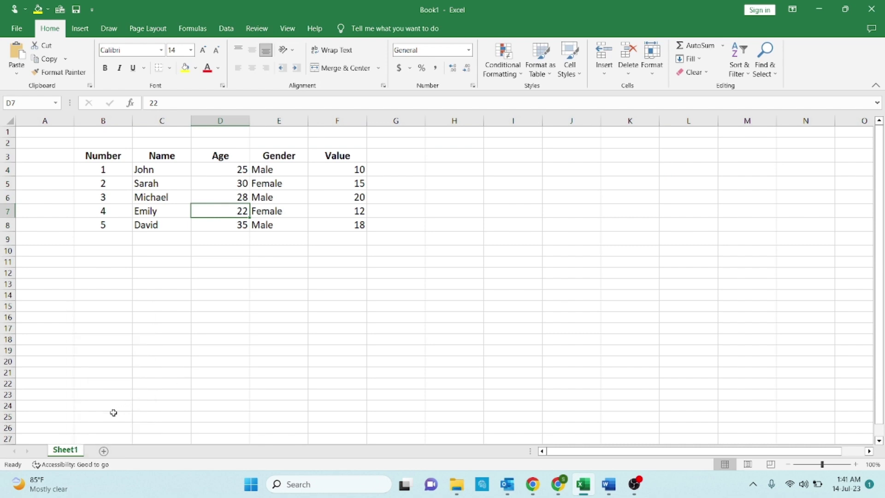
Add three new worksheets to the workbook and return to Sheet1.
{"action": "left_click", "coordinate": [106, 451]}
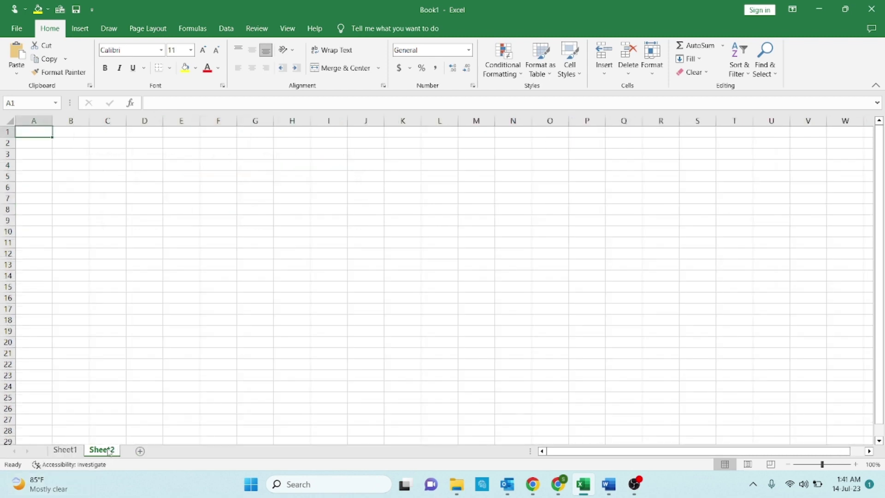
{"action": "left_click", "coordinate": [140, 451]}
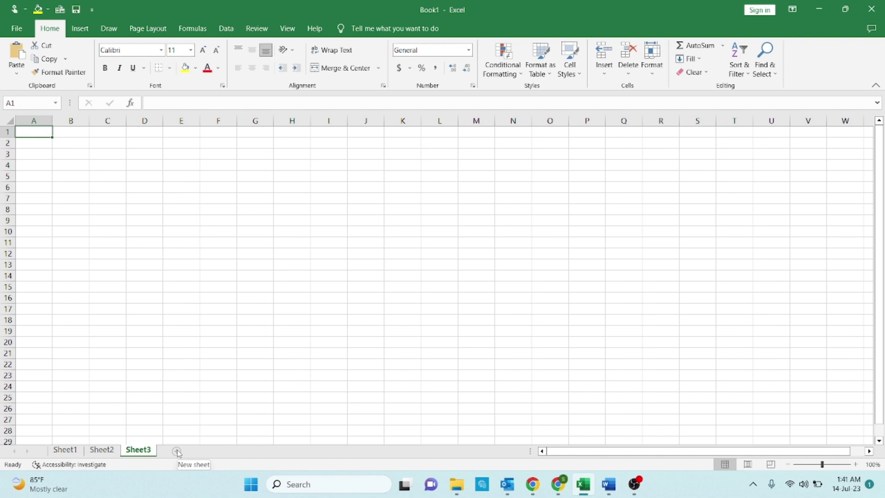
{"action": "left_click", "coordinate": [177, 451]}
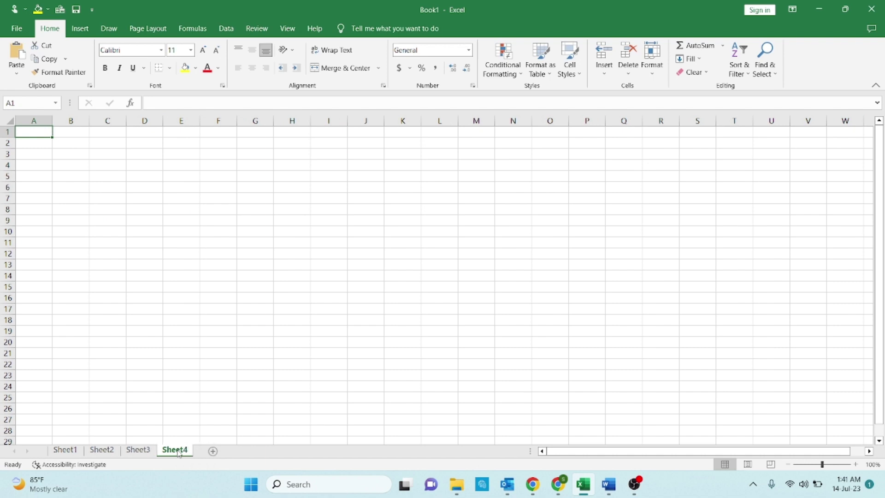
{"action": "left_click", "coordinate": [65, 449]}
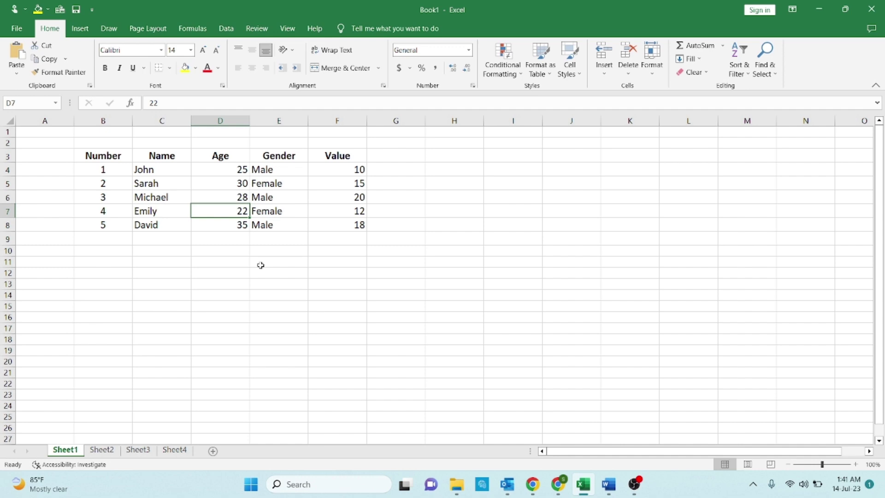
Examine how cell F8 in the Value column is addressed by its column F and row 8.
{"action": "left_click", "coordinate": [187, 260]}
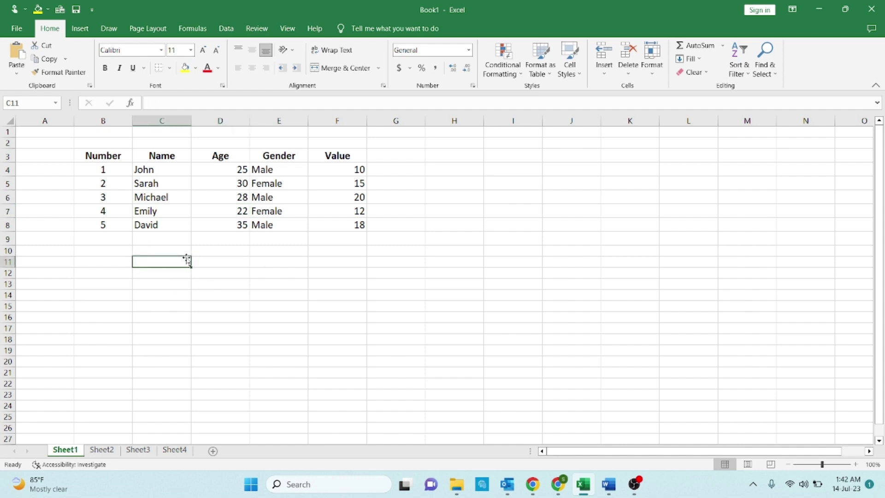
{"action": "left_click", "coordinate": [124, 260]}
{"action": "left_click", "coordinate": [49, 261]}
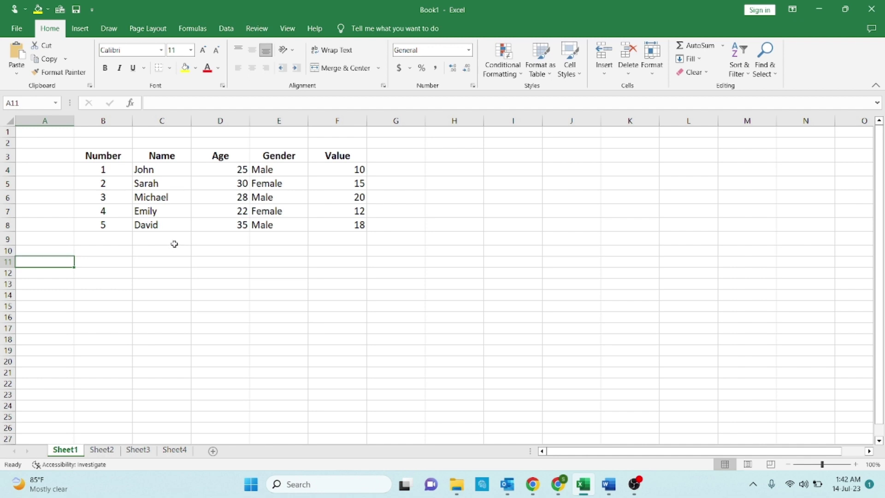
{"action": "left_click", "coordinate": [317, 240]}
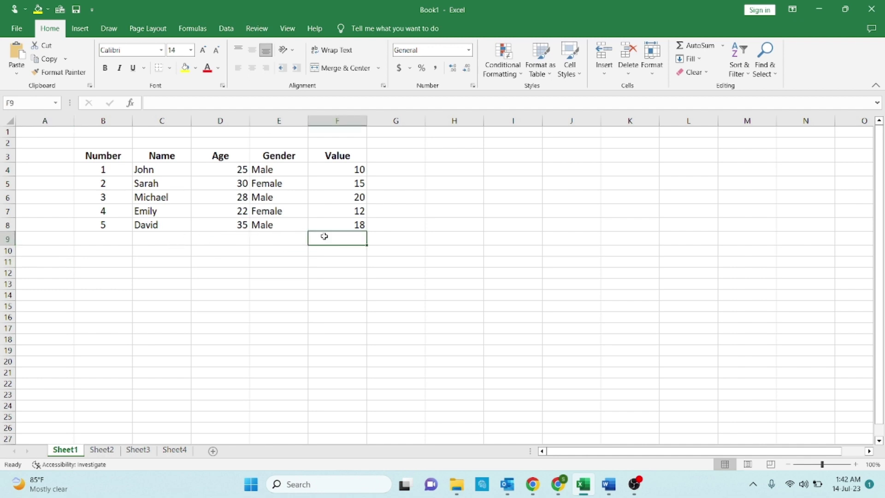
{"action": "left_click", "coordinate": [319, 225]}
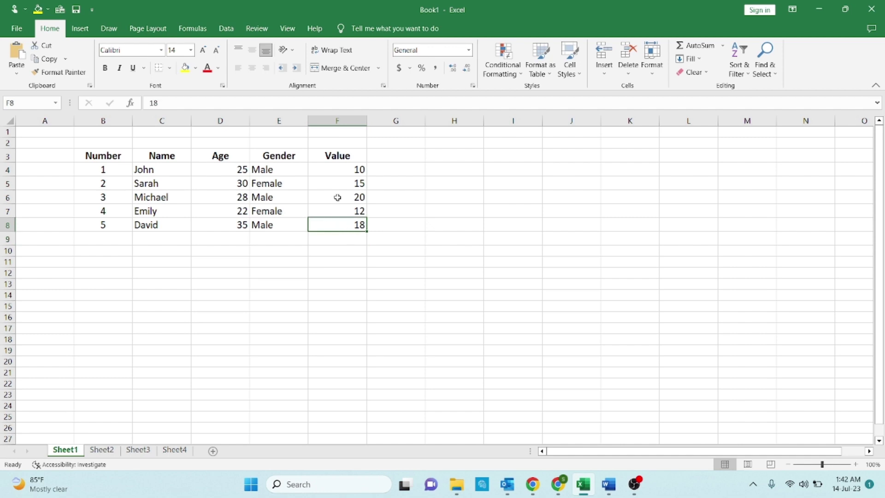
{"action": "left_click", "coordinate": [334, 118]}
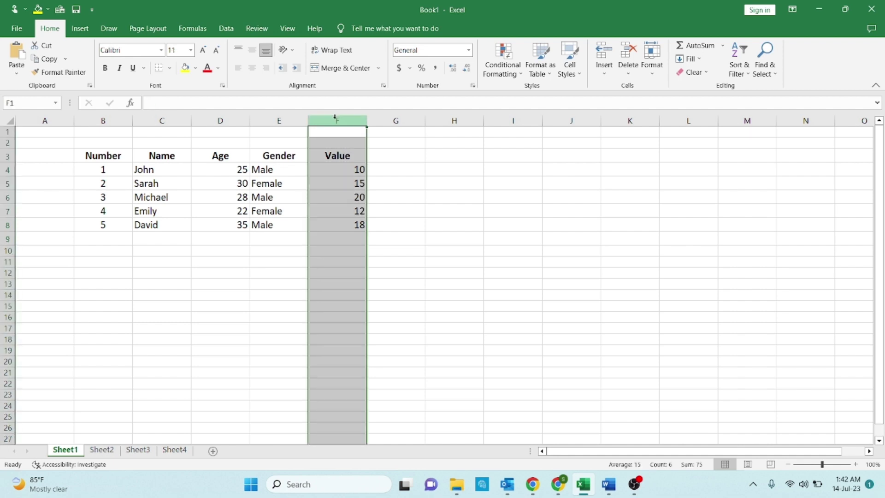
{"action": "left_click", "coordinate": [10, 225]}
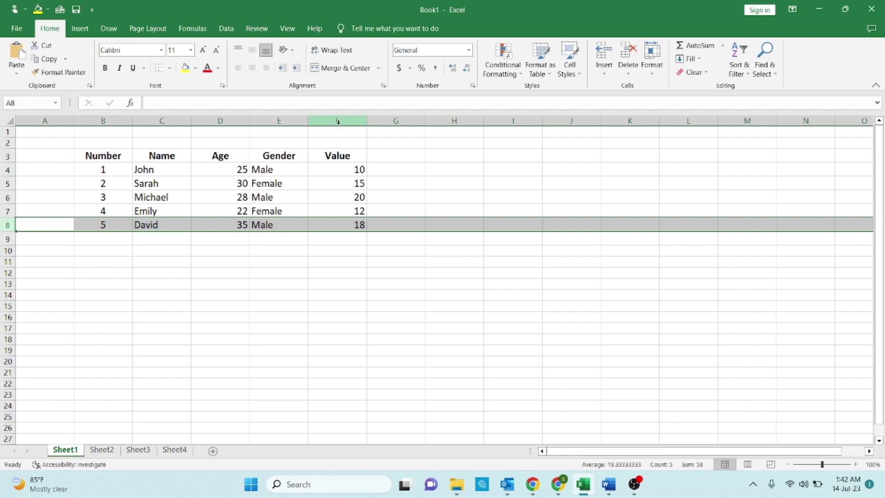
{"action": "left_click", "coordinate": [340, 228]}
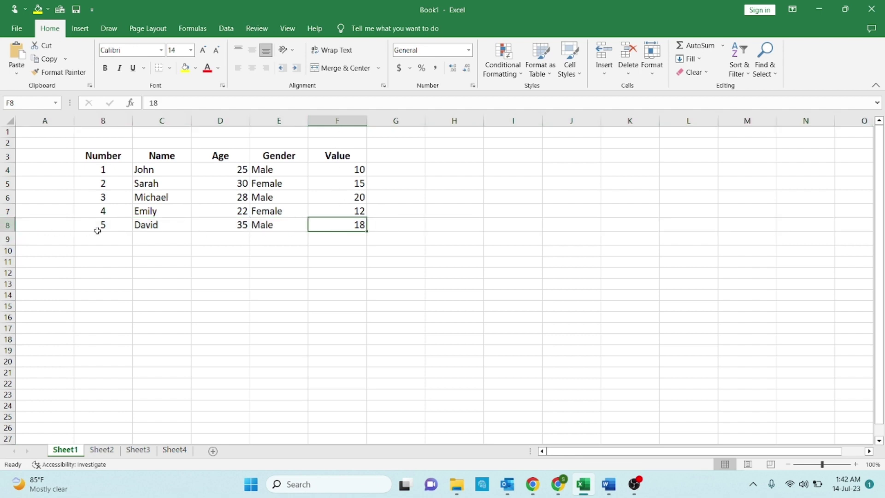
Add the last two entries of the Value column in cell F9 with the formula =F8+F7 and make the result bold.
{"action": "left_click", "coordinate": [348, 235]}
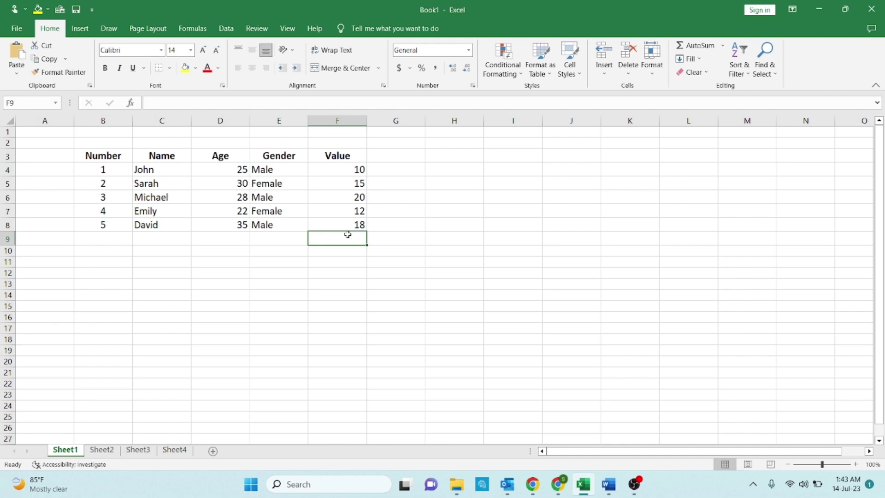
{"action": "type", "text": "="}
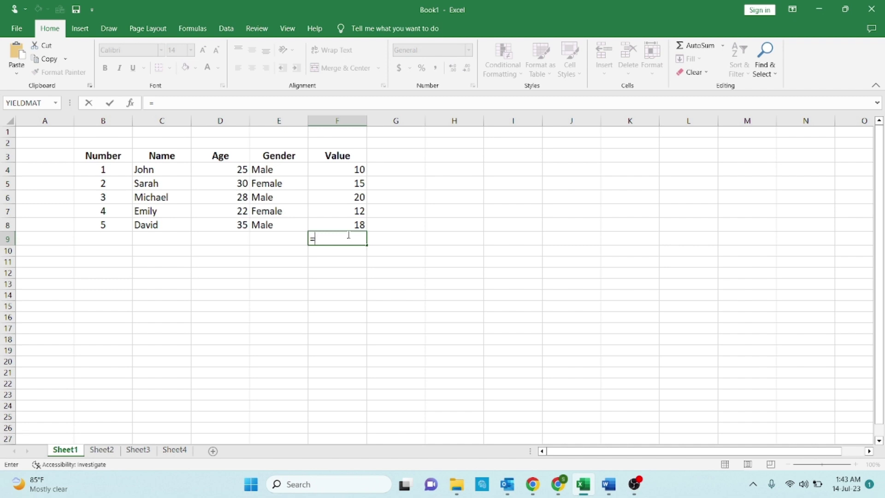
{"action": "key", "text": "Up"}
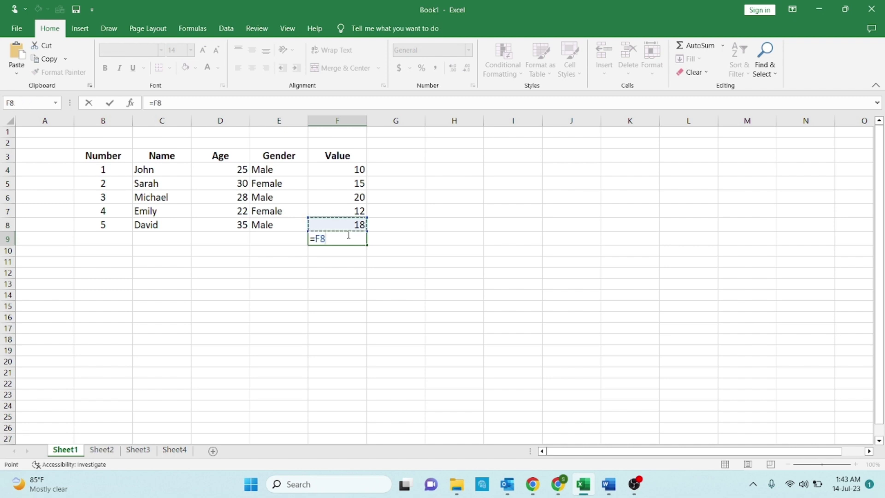
{"action": "type", "text": "+"}
{"action": "key", "text": "Up"}
{"action": "key", "text": "Up"}
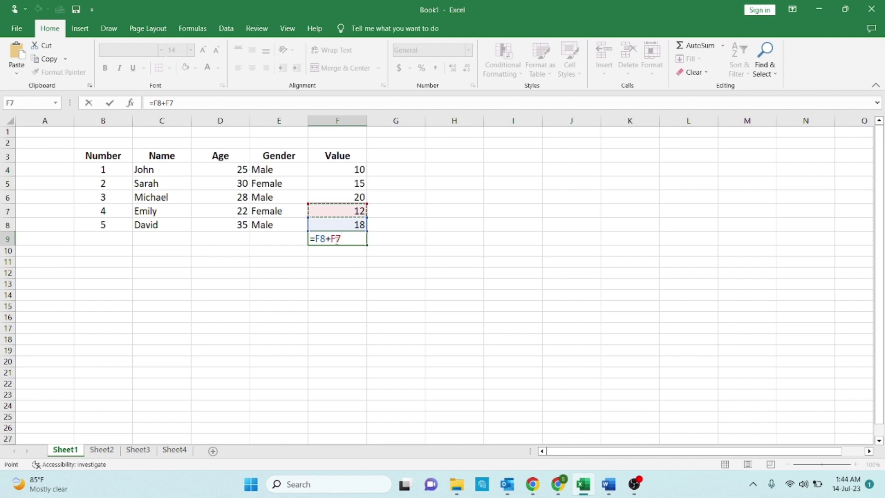
{"action": "key", "text": "Return"}
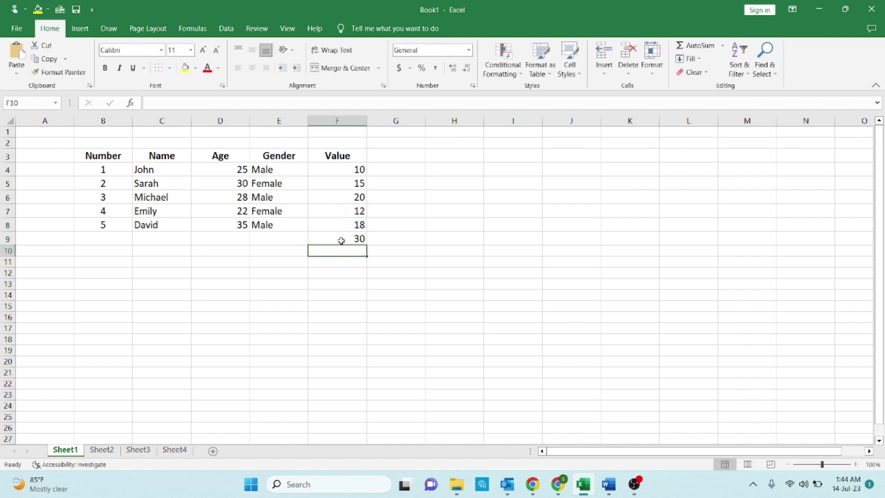
{"action": "left_click", "coordinate": [356, 237]}
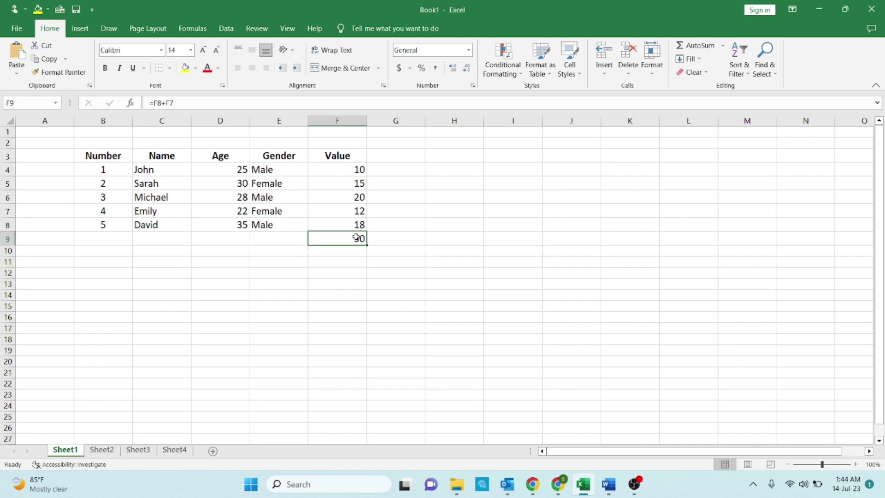
{"action": "key", "text": "ctrl+b"}
{"action": "left_click", "coordinate": [120, 257]}
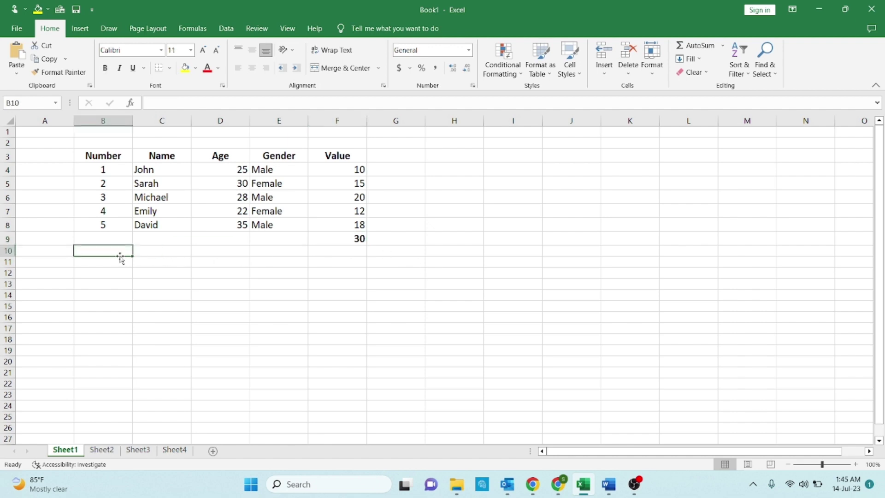
{"action": "type", "text": "jhk,"}
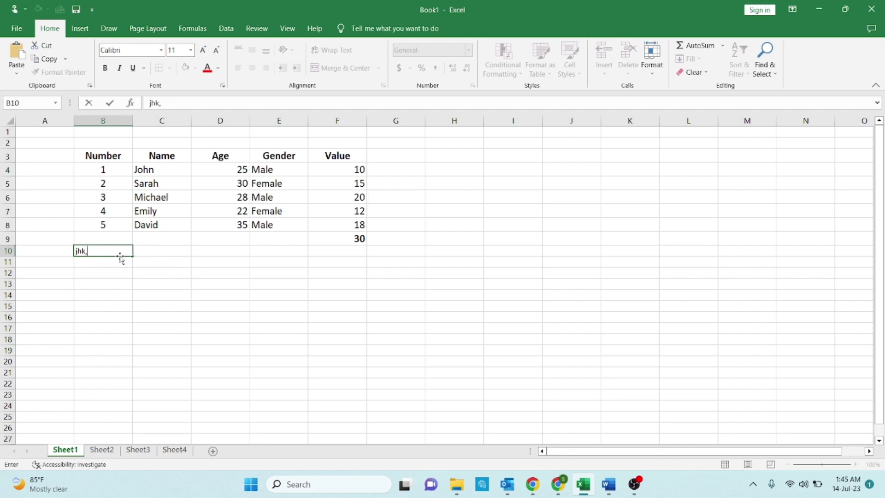
{"action": "type", "text": "jjjjjjkhkhk"}
{"action": "key", "text": "Escape"}
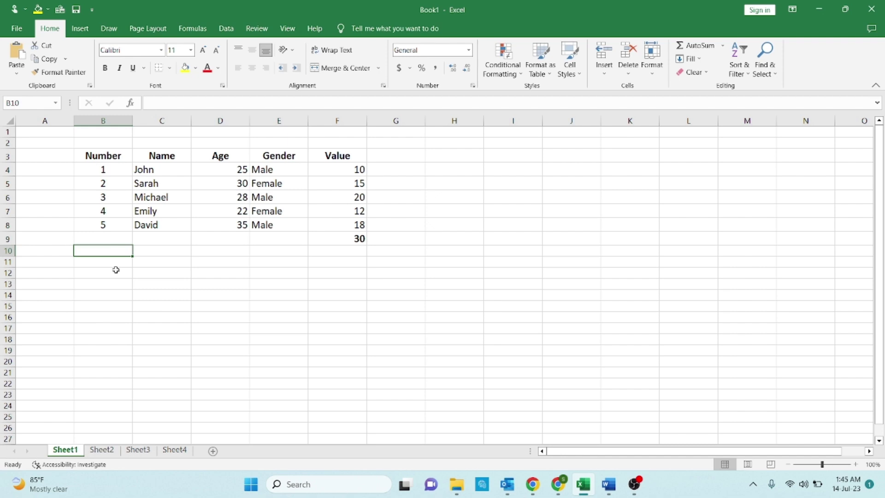
Change the number in cell B8 to 500 and undo that edit.
{"action": "left_click", "coordinate": [116, 229]}
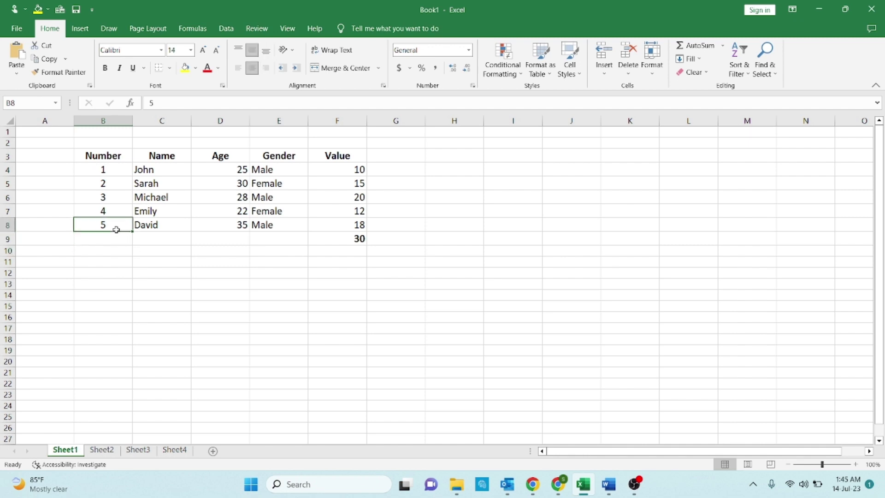
{"action": "double_click", "coordinate": [114, 224]}
{"action": "type", "text": "00"}
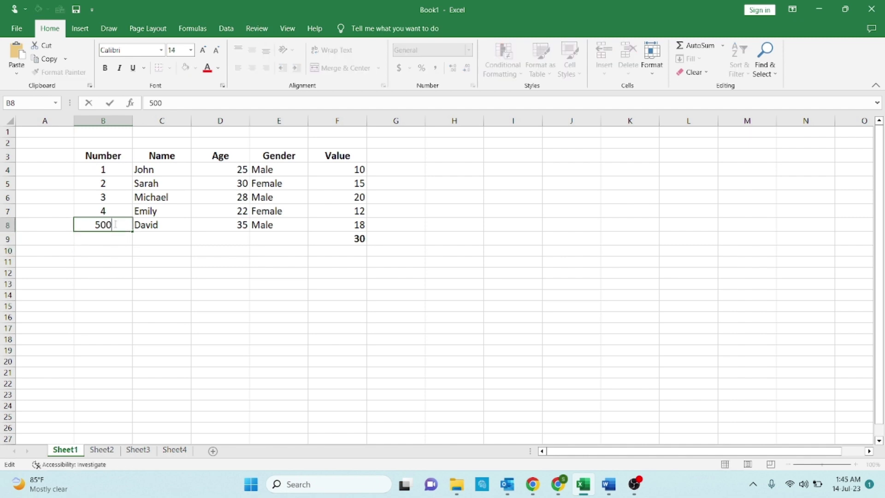
{"action": "key", "text": "Return"}
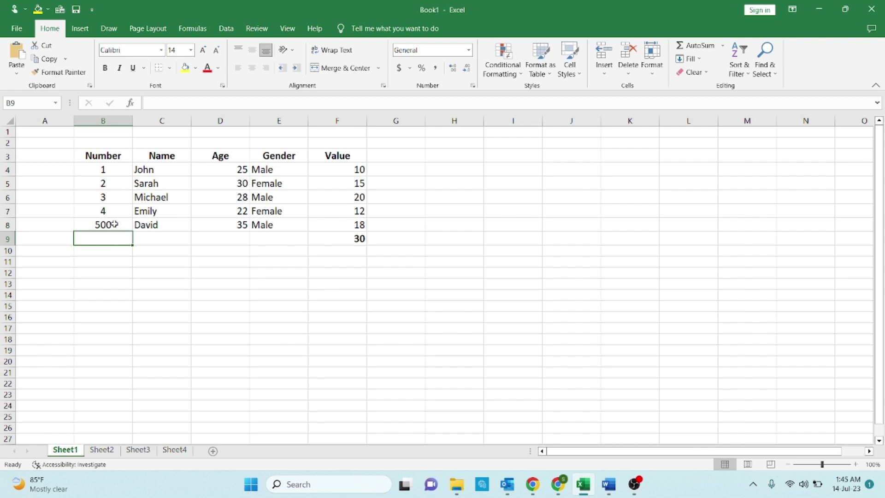
{"action": "key", "text": "ctrl+z"}
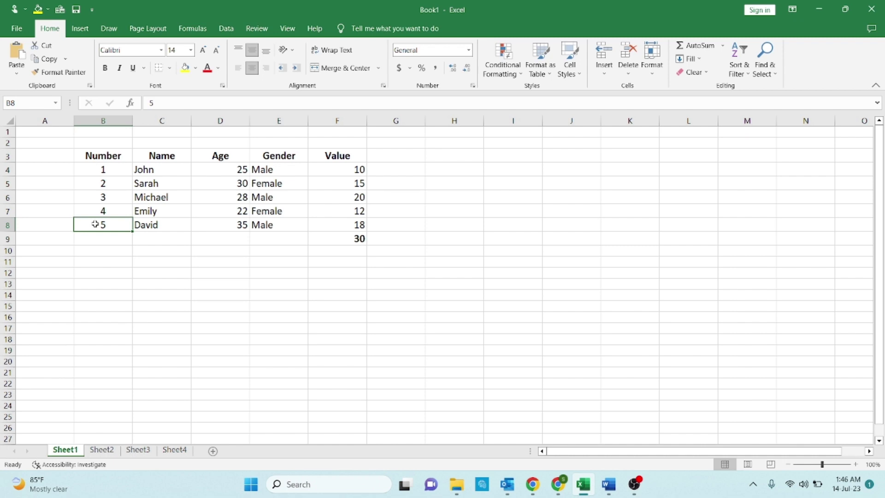
Sort the table in B3:F9 by Age on cell values from smallest to largest, keeping the first row as headers.
{"action": "key", "text": "Up"}
{"action": "key", "text": "Up"}
{"action": "key", "text": "Up"}
{"action": "key", "text": "Up"}
{"action": "key", "text": "Up"}
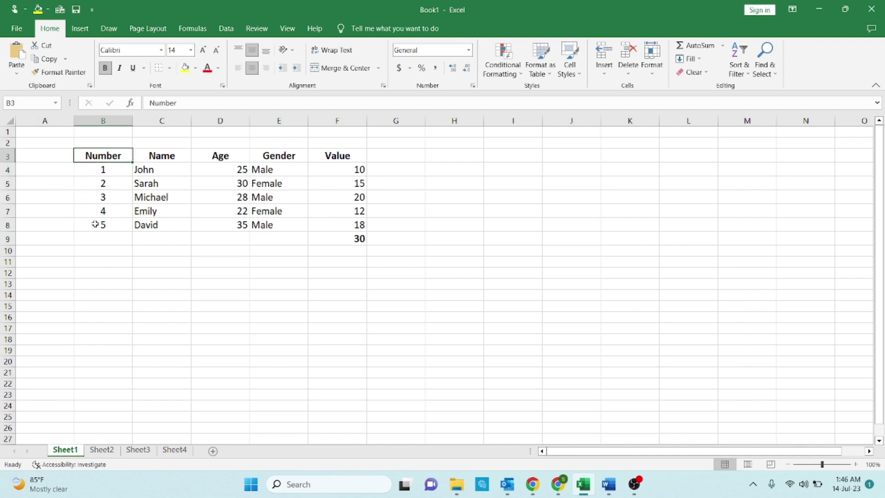
{"action": "key", "text": "shift+Right"}
{"action": "key", "text": "shift+Right"}
{"action": "key", "text": "shift+Right"}
{"action": "key", "text": "shift+Right"}
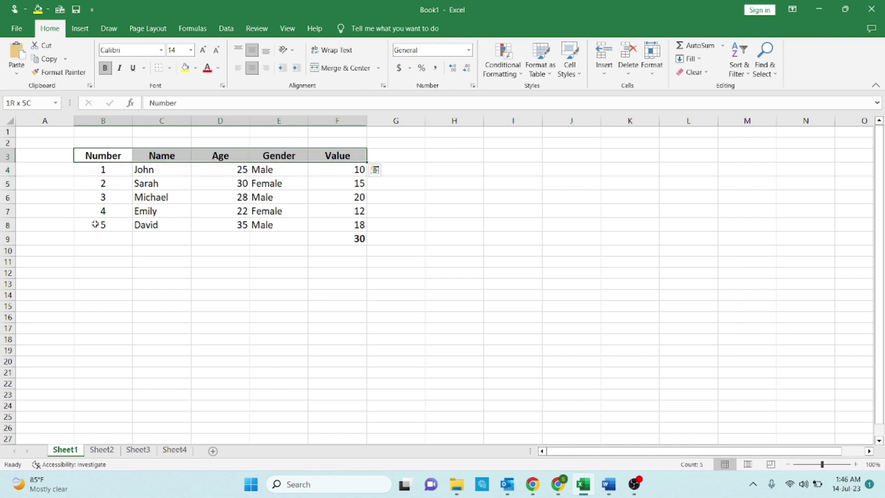
{"action": "key", "text": "shift+Down"}
{"action": "key", "text": "shift+Down"}
{"action": "key", "text": "shift+Down"}
{"action": "key", "text": "shift+Down"}
{"action": "key", "text": "shift+Down"}
{"action": "key", "text": "shift+Down"}
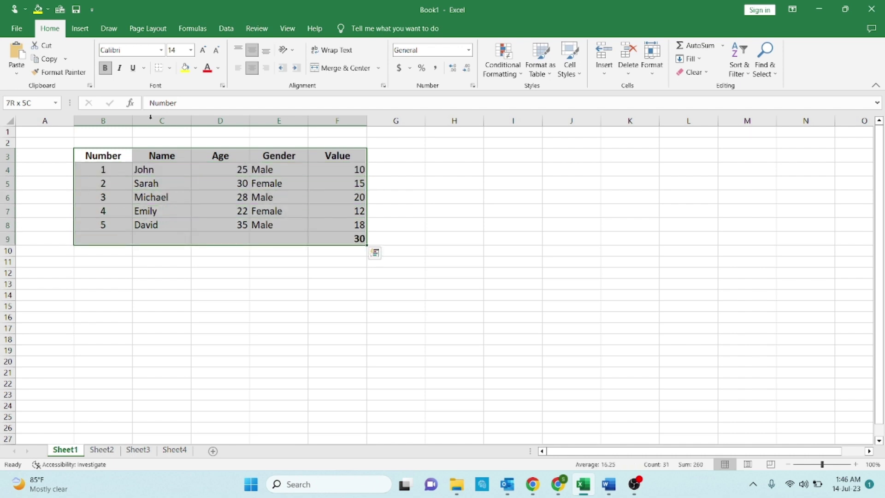
{"action": "left_click", "coordinate": [225, 29]}
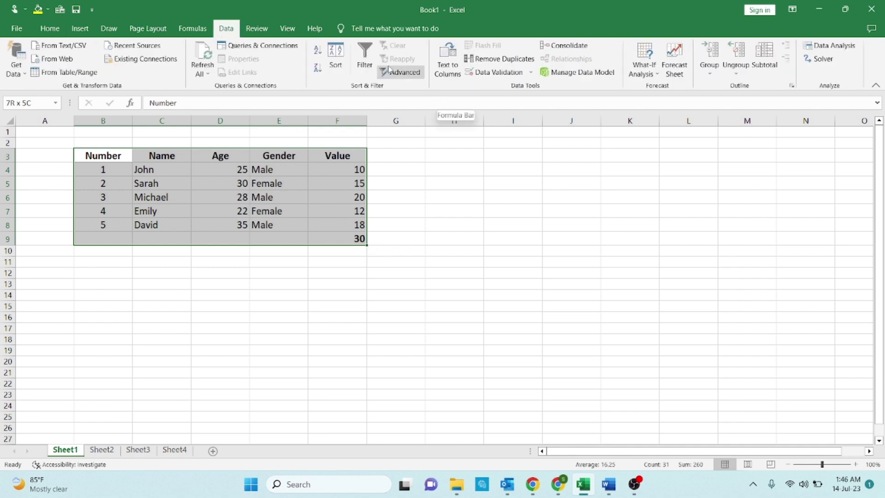
{"action": "left_click", "coordinate": [336, 59]}
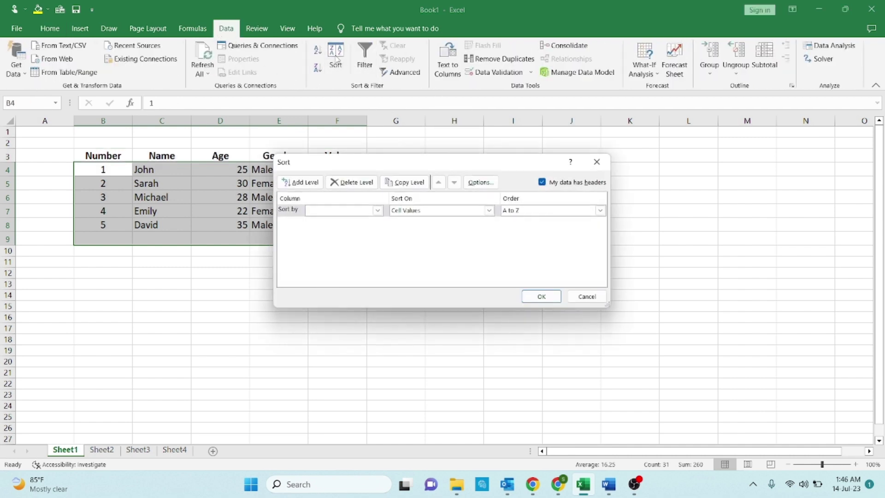
{"action": "left_click", "coordinate": [378, 210]}
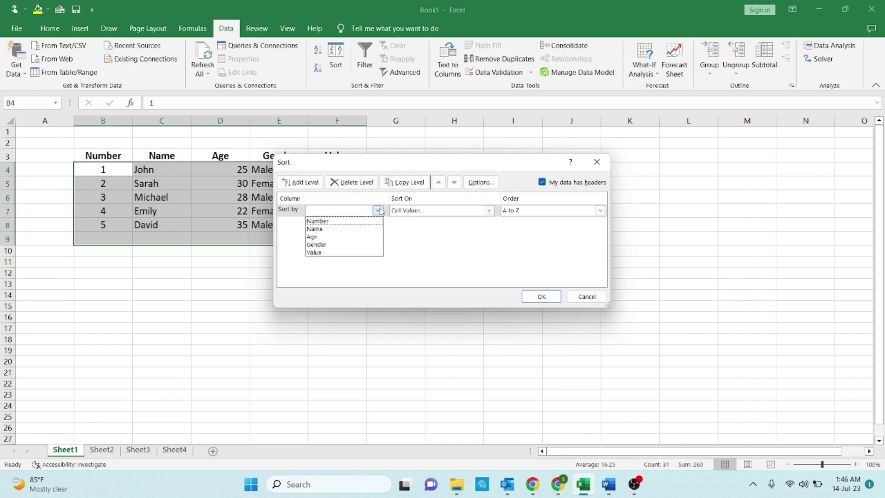
{"action": "left_click", "coordinate": [319, 237]}
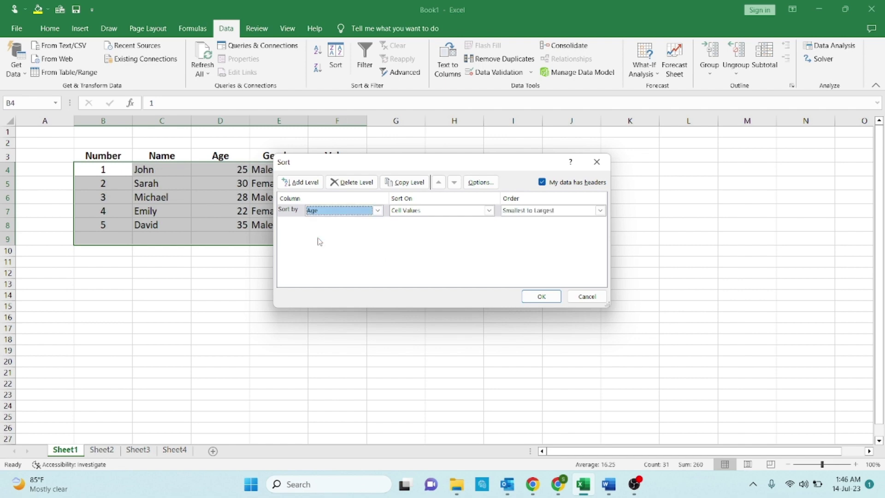
{"action": "left_click", "coordinate": [532, 298]}
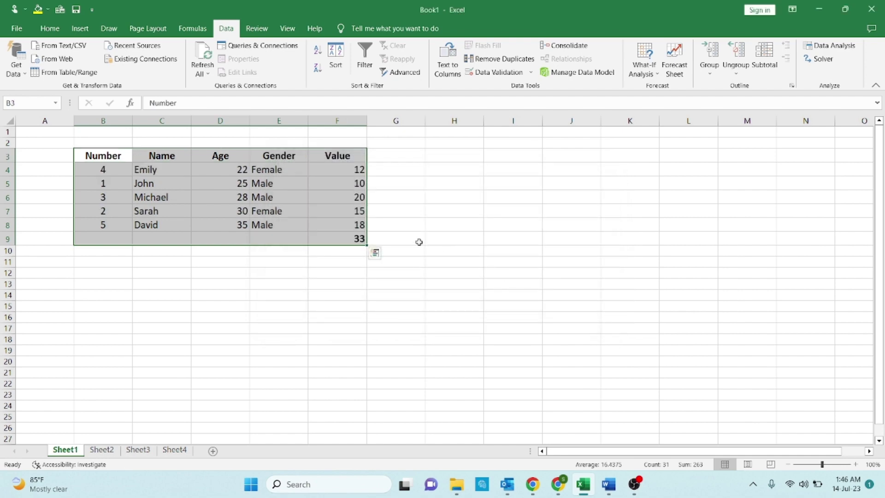
Delete the addition formula from cell F9 below the Value column.
{"action": "left_click", "coordinate": [235, 232]}
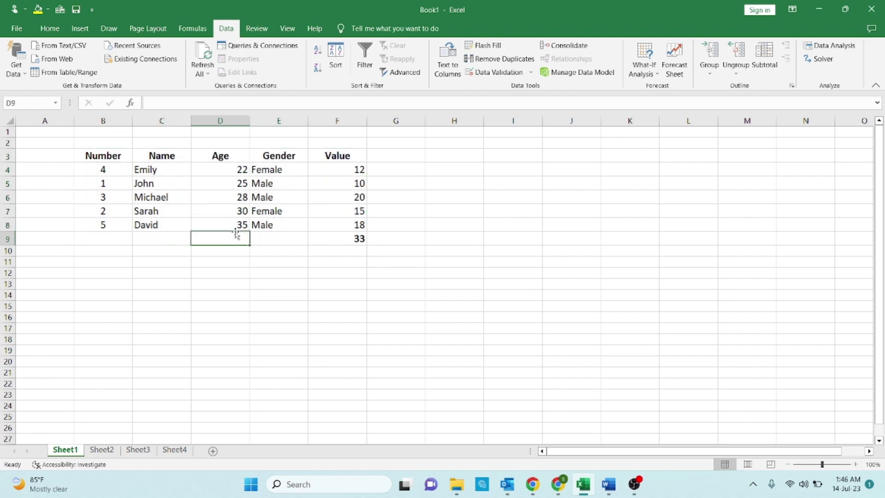
{"action": "left_click", "coordinate": [326, 237]}
{"action": "key", "text": "BackSpace"}
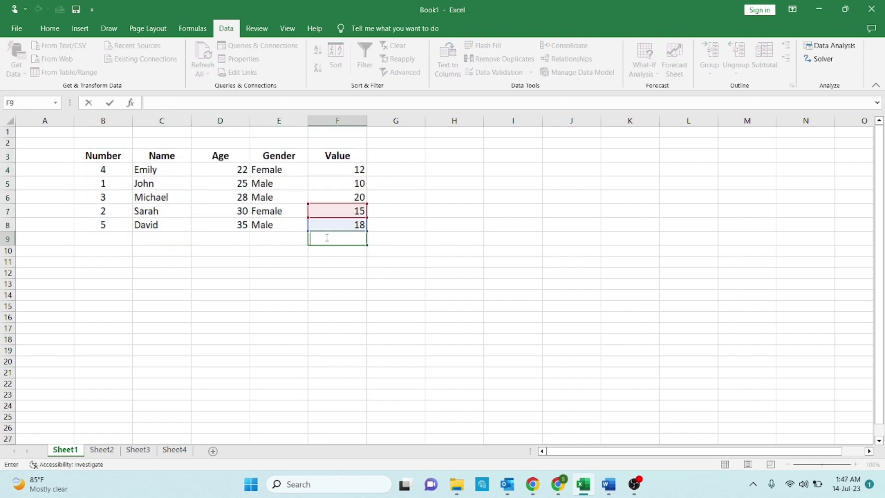
{"action": "key", "text": "Return"}
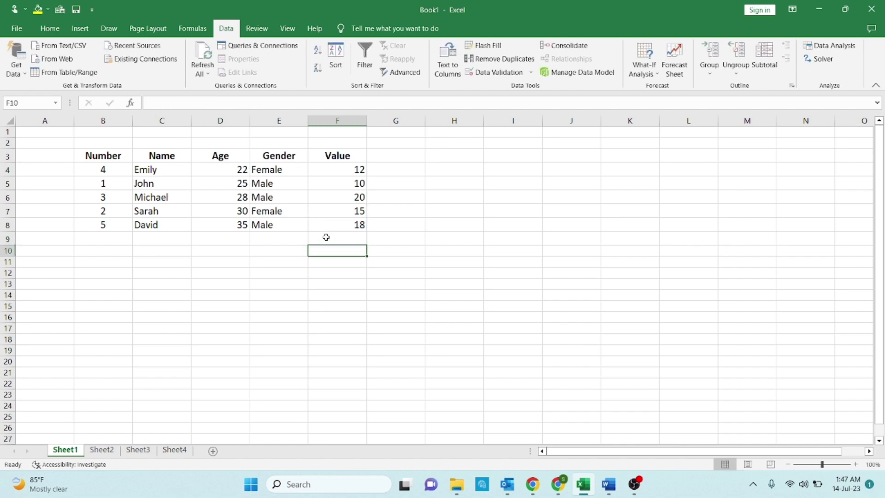
Examine the last two Value entries in cells F7 and F8 and the empty cell F9 below them.
{"action": "left_click", "coordinate": [326, 237]}
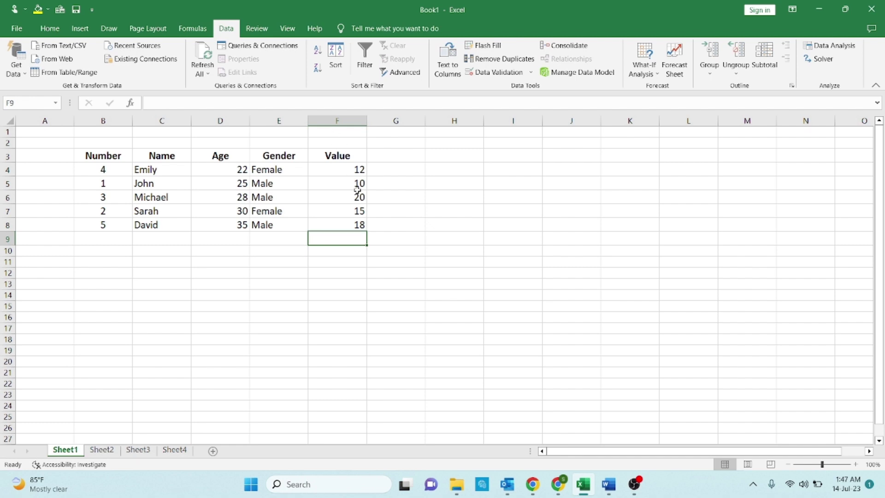
{"action": "left_click", "coordinate": [343, 225]}
{"action": "left_click", "coordinate": [344, 211]}
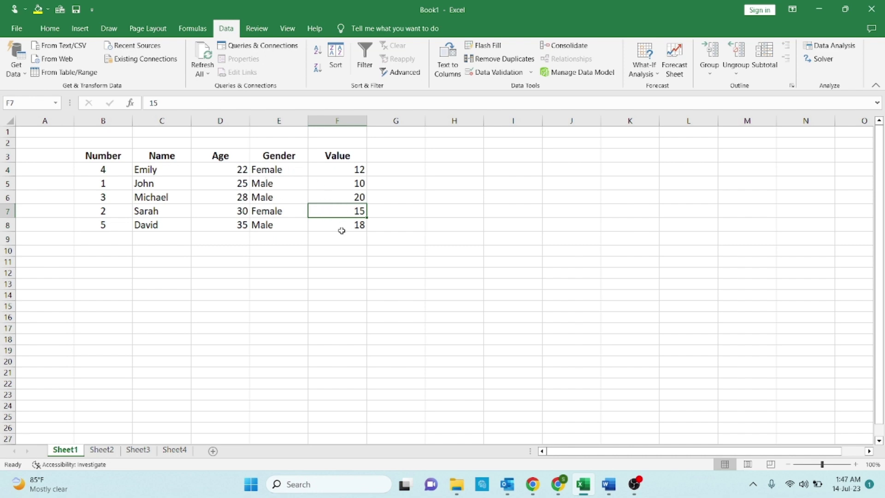
{"action": "key", "text": "Down"}
{"action": "key", "text": "Down"}
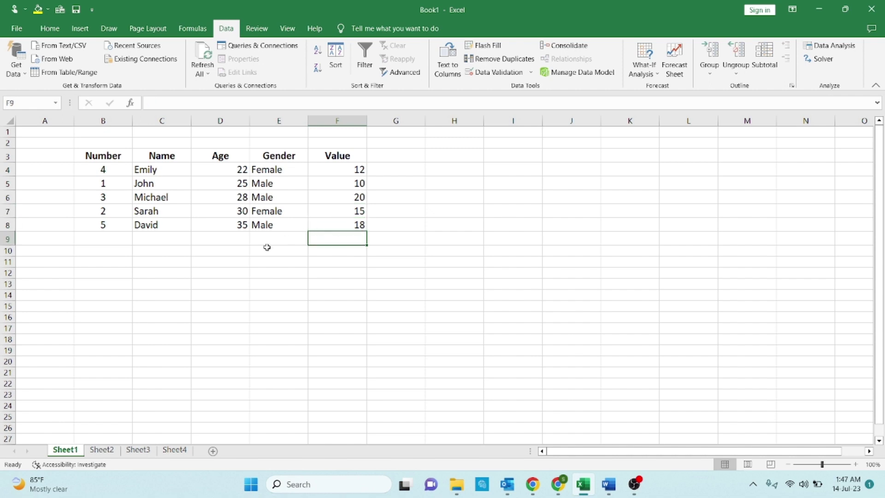
{"action": "left_click", "coordinate": [346, 214]}
{"action": "left_click", "coordinate": [348, 225]}
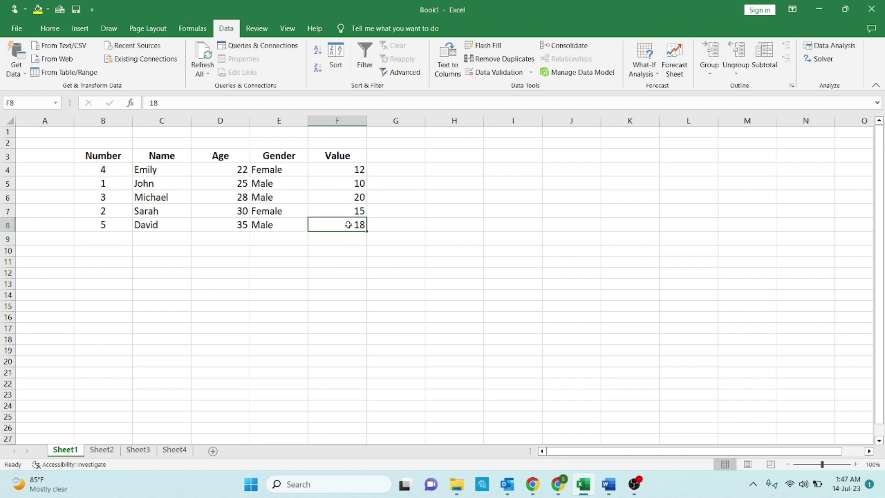
{"action": "left_click", "coordinate": [335, 239]}
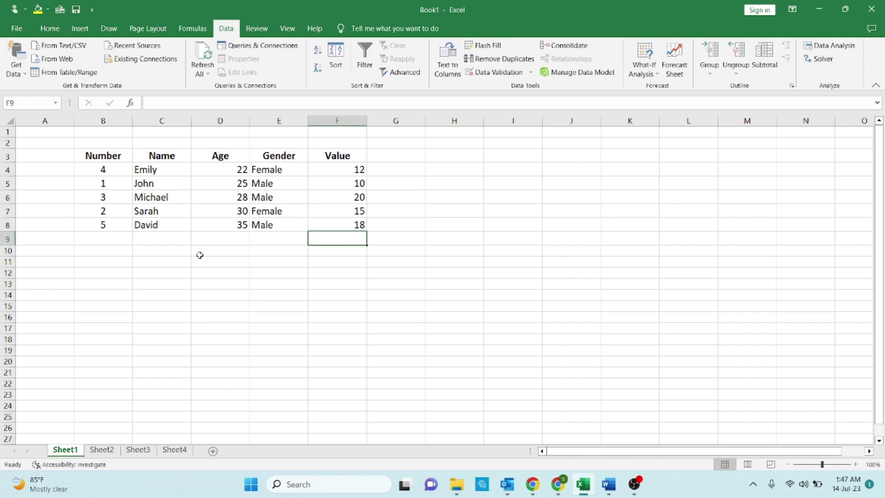
Apply filtering to the table in B3:F8, including its header row.
{"action": "left_click", "coordinate": [103, 161]}
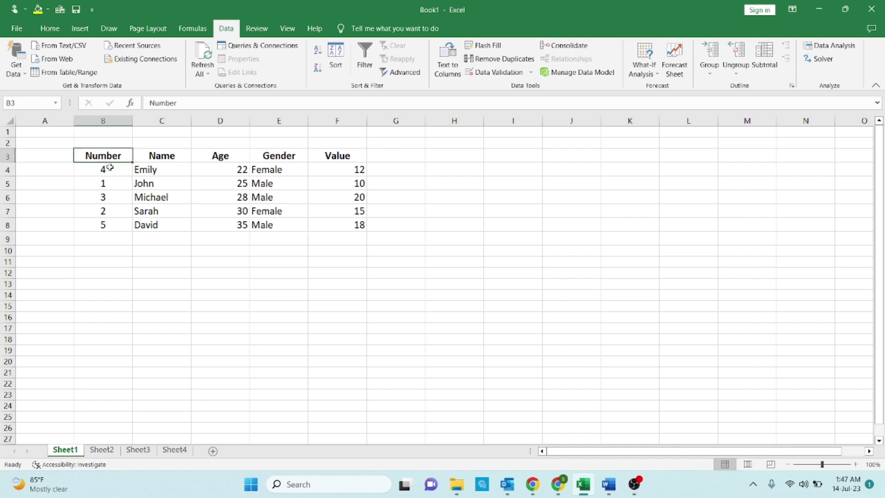
{"action": "key", "text": "shift+Right"}
{"action": "key", "text": "shift+Right"}
{"action": "key", "text": "shift+Right"}
{"action": "key", "text": "shift+Right"}
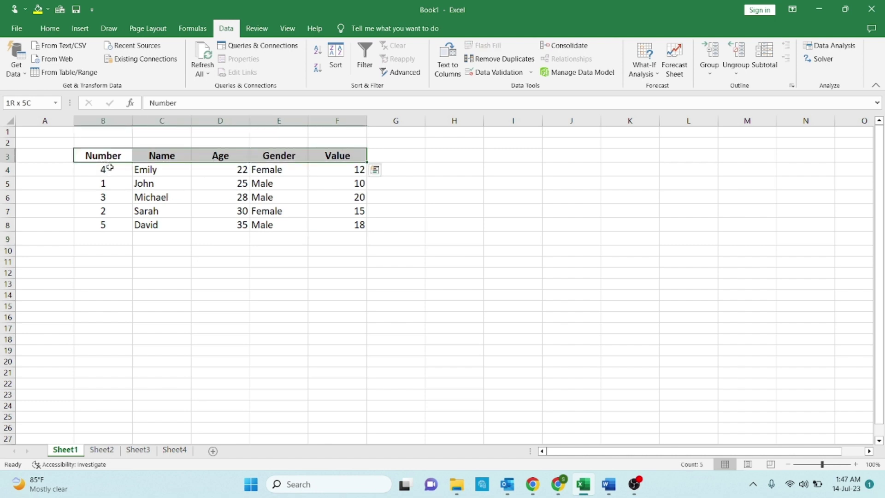
{"action": "key", "text": "shift+Down"}
{"action": "key", "text": "shift+Down"}
{"action": "key", "text": "shift+Down"}
{"action": "key", "text": "shift+Down"}
{"action": "key", "text": "shift+Down"}
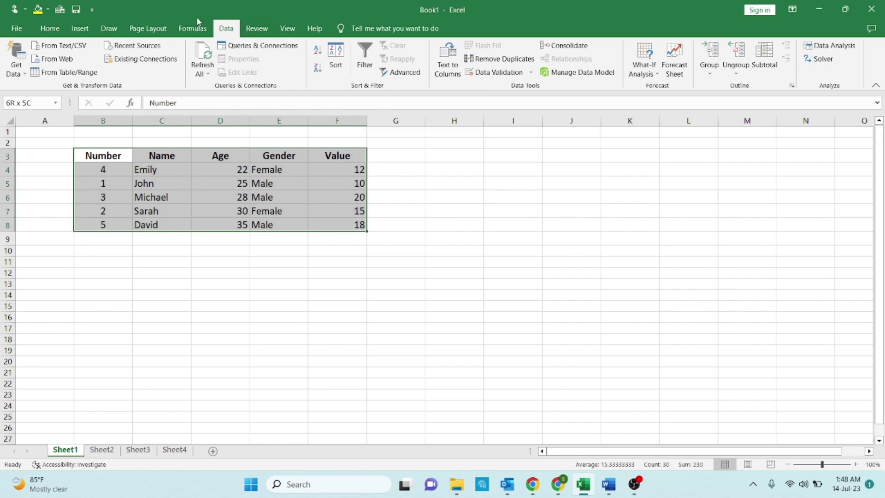
{"action": "left_click", "coordinate": [369, 57]}
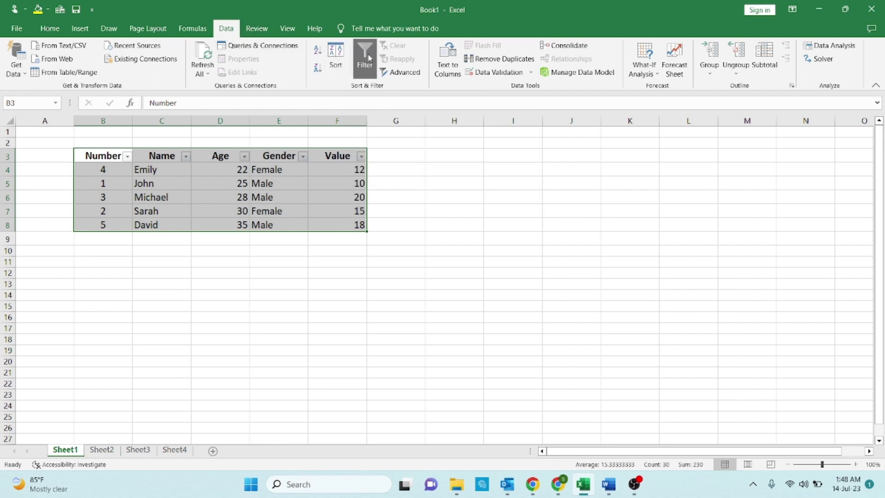
Filter the Gender column to show only Female rows, and clear that filter again.
{"action": "left_click", "coordinate": [274, 167]}
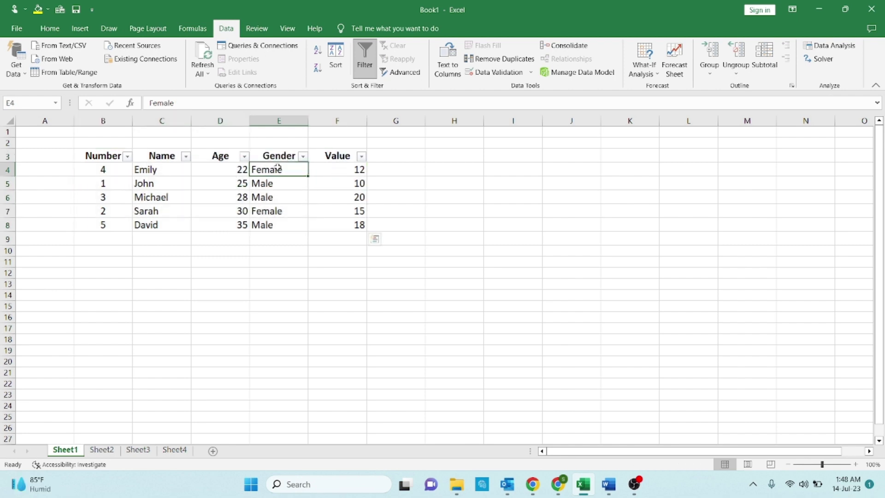
{"action": "left_click", "coordinate": [303, 157]}
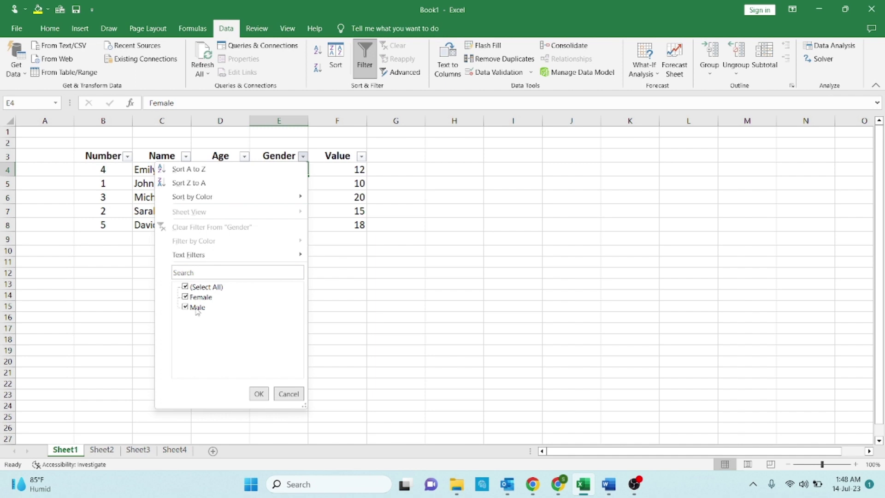
{"action": "left_click", "coordinate": [197, 308]}
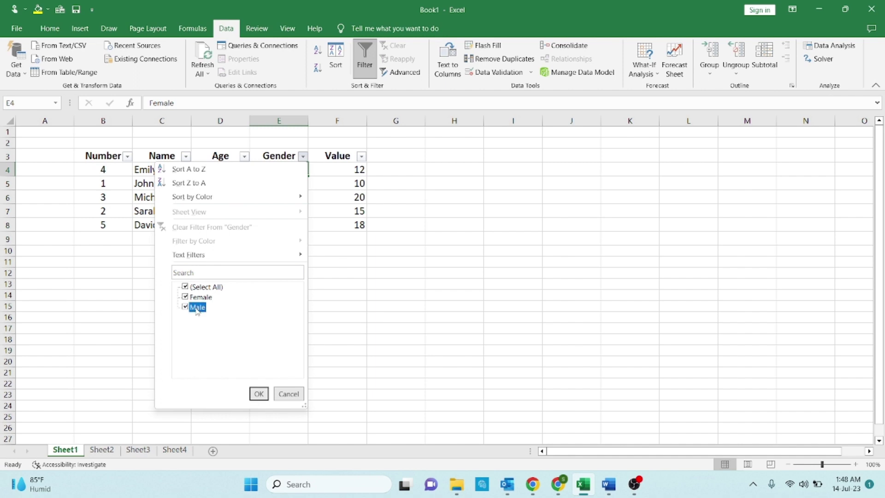
{"action": "left_click", "coordinate": [259, 393]}
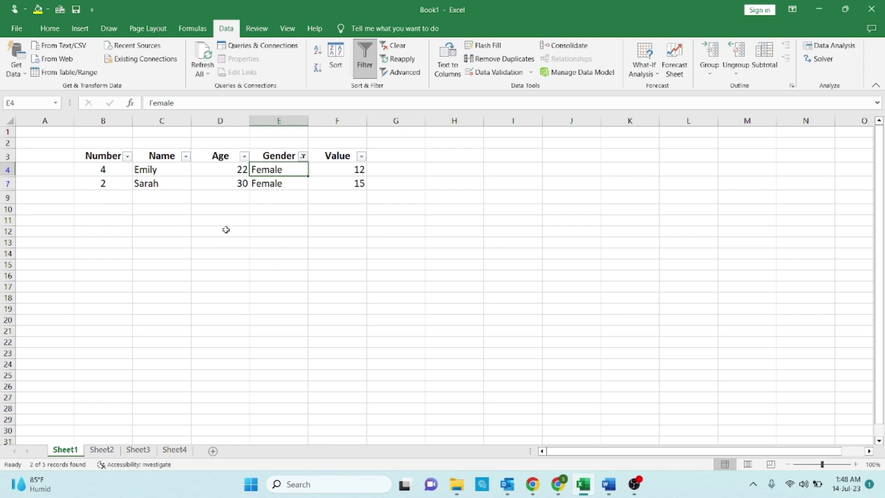
{"action": "left_click", "coordinate": [304, 157]}
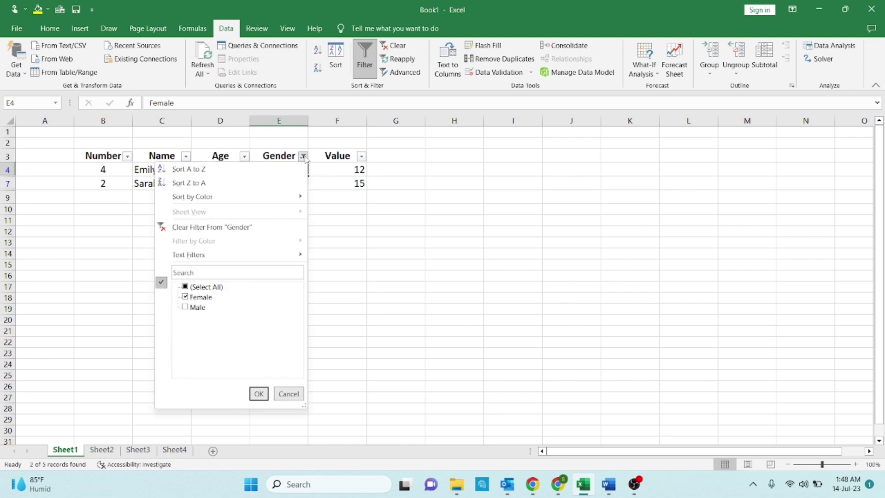
{"action": "left_click", "coordinate": [251, 228]}
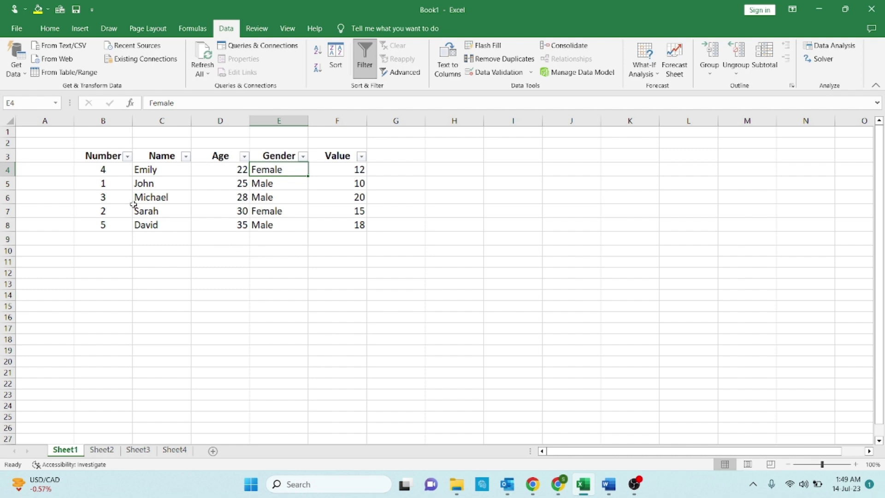
Turn bold off and back on for the Gender header in cell E3.
{"action": "left_click", "coordinate": [50, 28]}
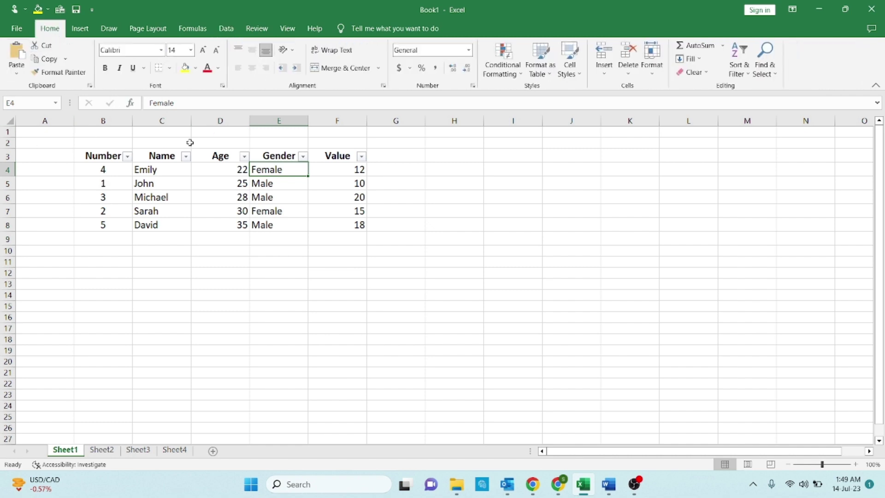
{"action": "left_click", "coordinate": [271, 156]}
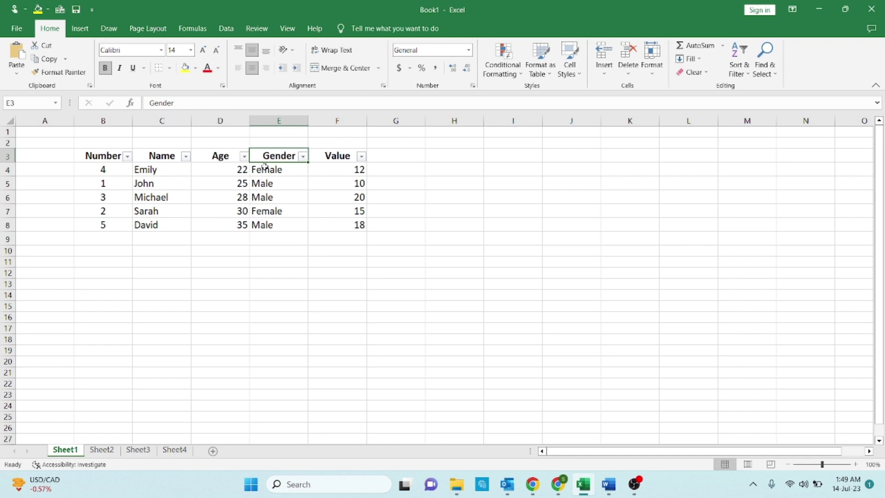
{"action": "left_click", "coordinate": [105, 69]}
{"action": "left_click", "coordinate": [106, 71]}
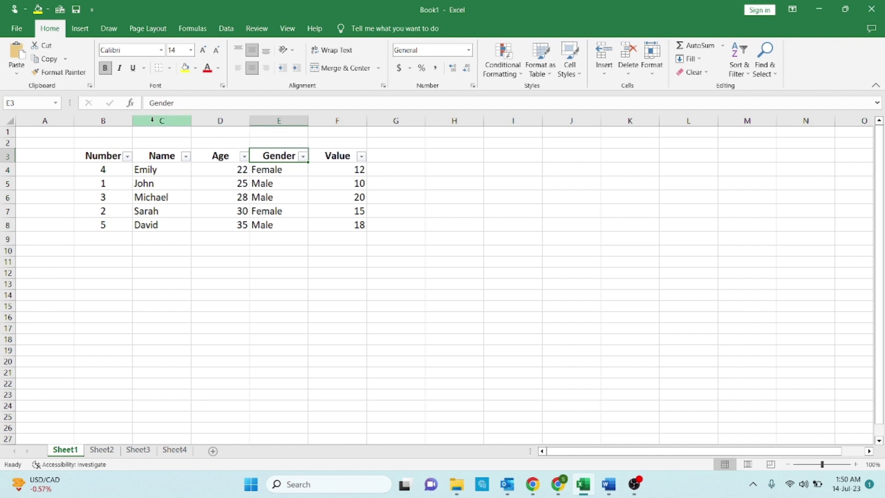
Underline the Gender header in cell E3 and remove the underline again.
{"action": "left_click", "coordinate": [133, 70]}
{"action": "left_click", "coordinate": [203, 282]}
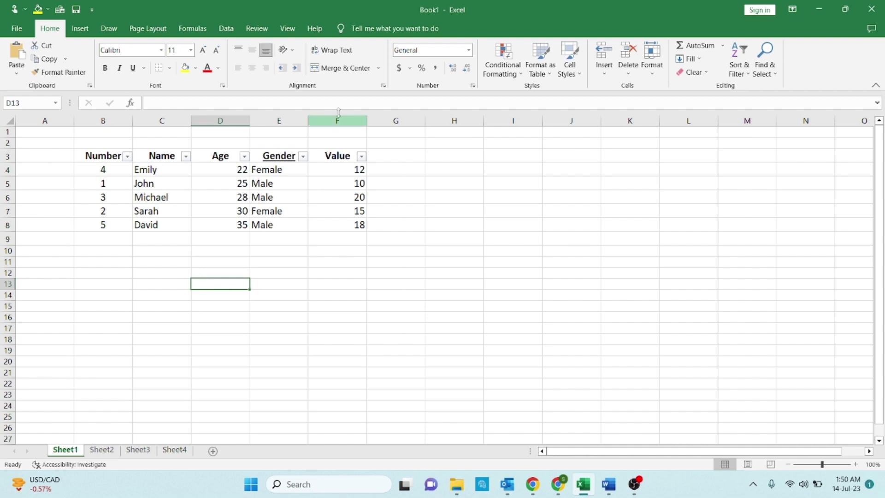
{"action": "left_click", "coordinate": [272, 156]}
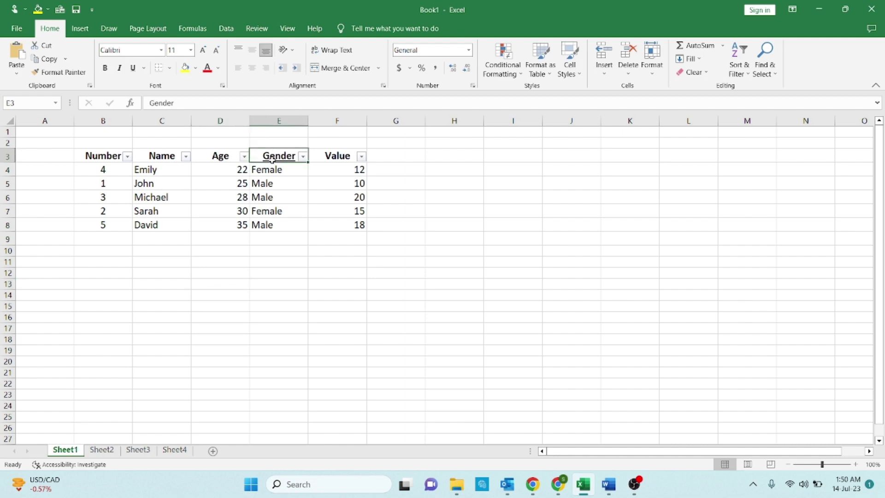
{"action": "left_click", "coordinate": [133, 70]}
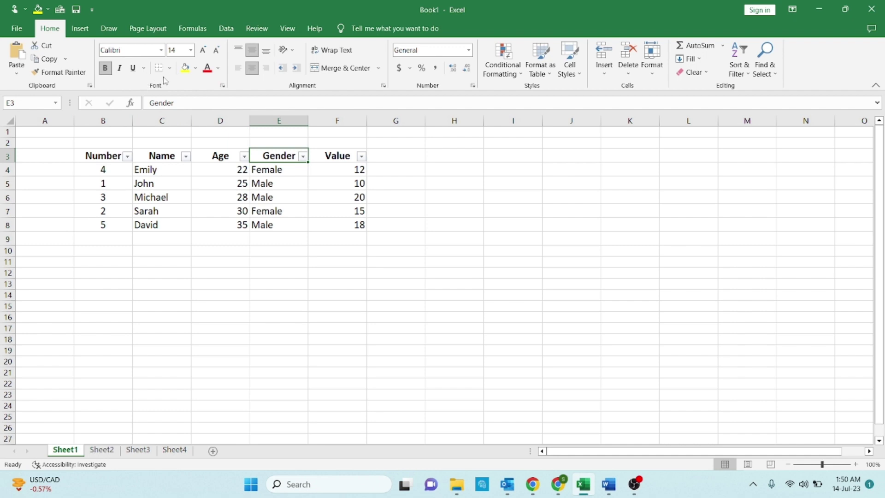
Align the Gender header to the top left of its cell, and restore its centre and middle alignment.
{"action": "left_click", "coordinate": [240, 50]}
{"action": "left_click", "coordinate": [240, 69]}
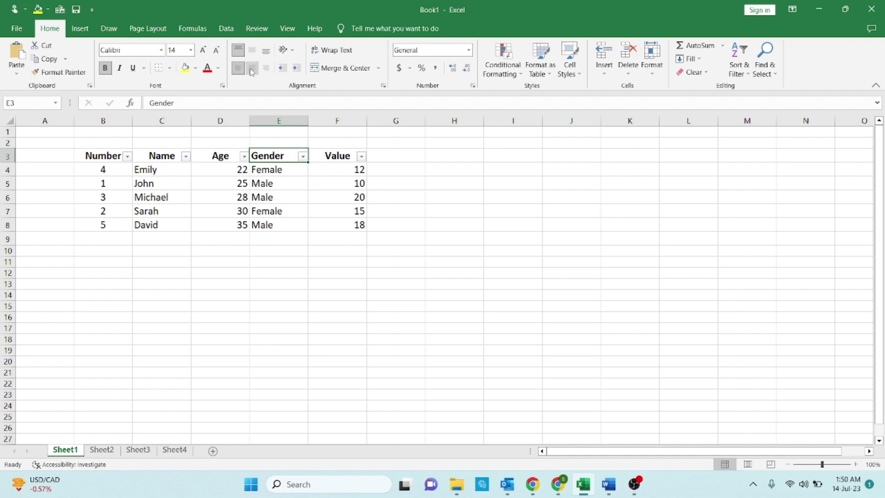
{"action": "left_click", "coordinate": [252, 69]}
{"action": "left_click", "coordinate": [252, 52]}
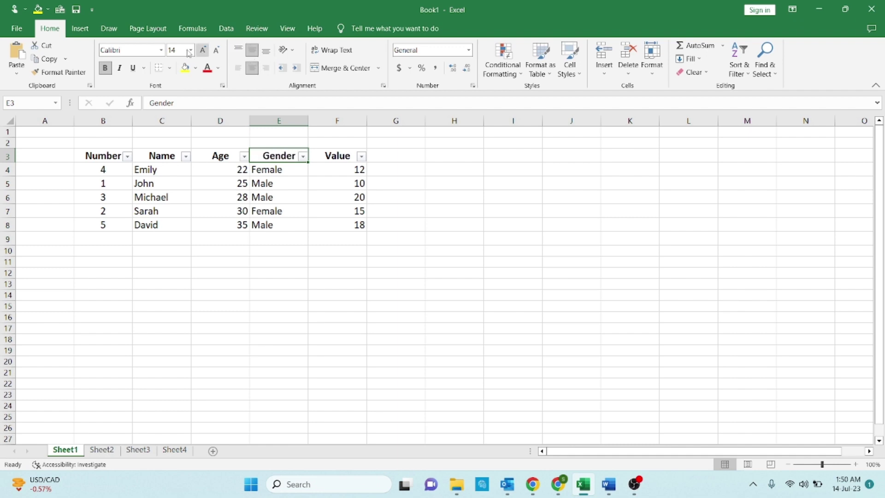
Enlarge the Gender header in cell E3 to font size 16, restore size 14, and fill the cell with yellow.
{"action": "left_click", "coordinate": [202, 51]}
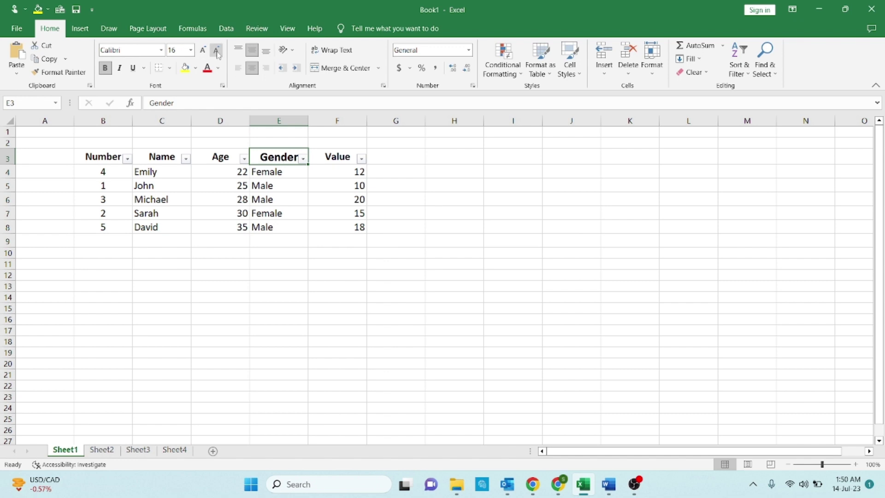
{"action": "left_click", "coordinate": [216, 50]}
{"action": "left_click", "coordinate": [185, 68]}
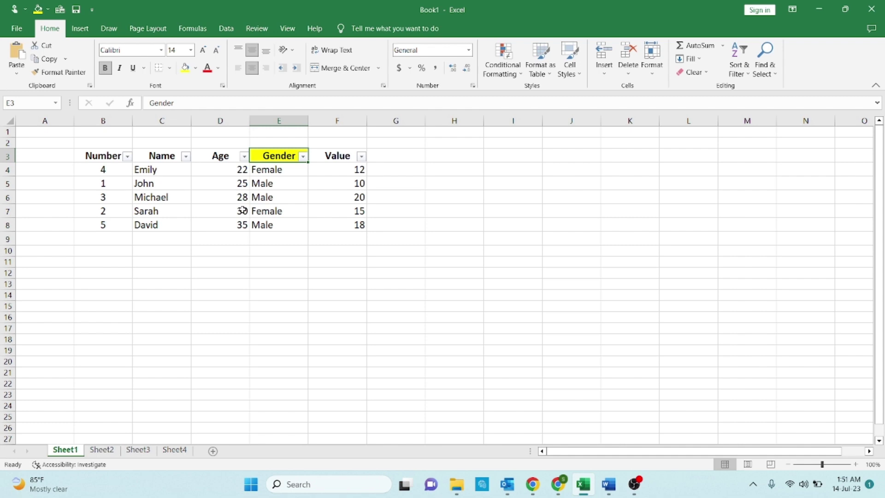
View the print settings and preview for the active sheet, and return to the worksheet without printing.
{"action": "key", "text": "ctrl+p"}
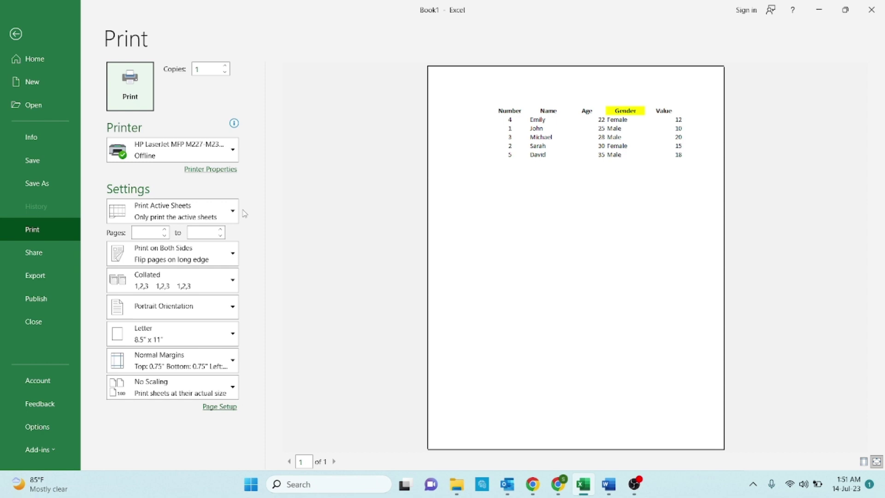
{"action": "key", "text": "Escape"}
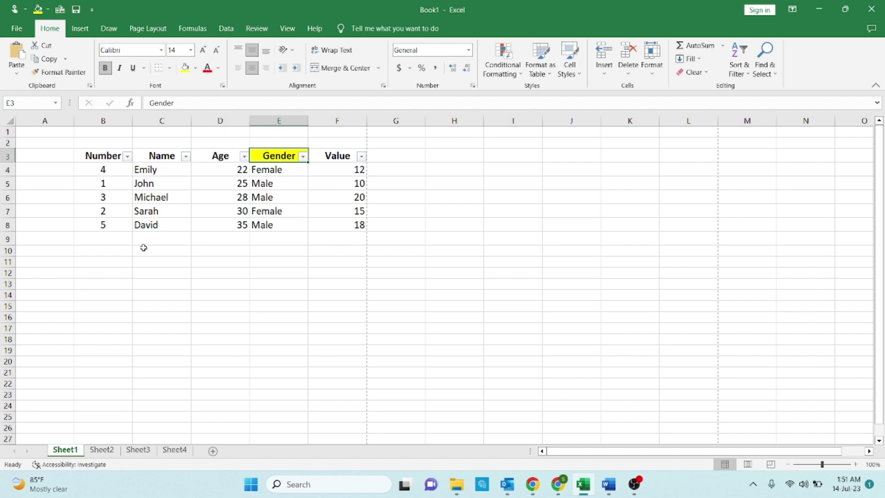
{"action": "left_click", "coordinate": [110, 240]}
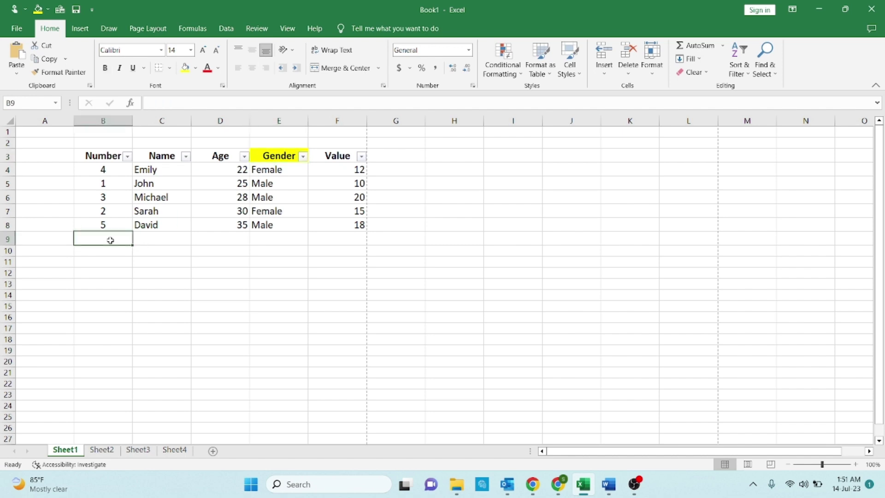
{"action": "left_click", "coordinate": [155, 202]}
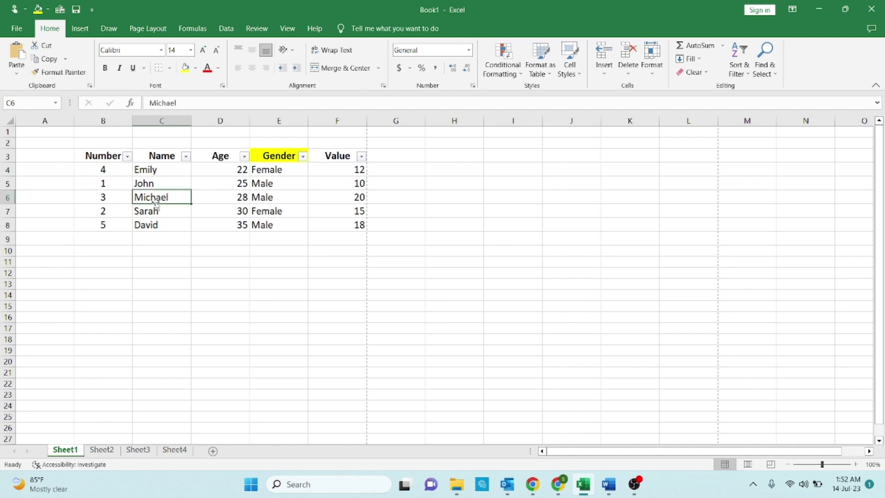
{"action": "left_click", "coordinate": [123, 248]}
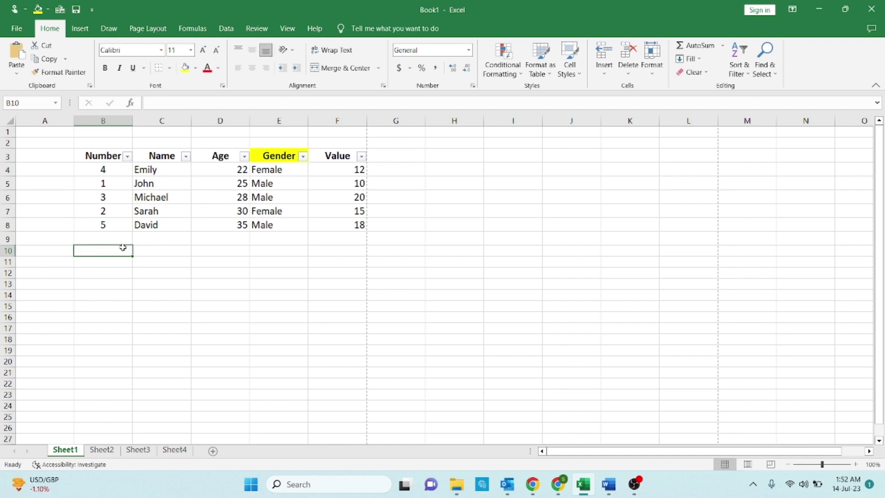